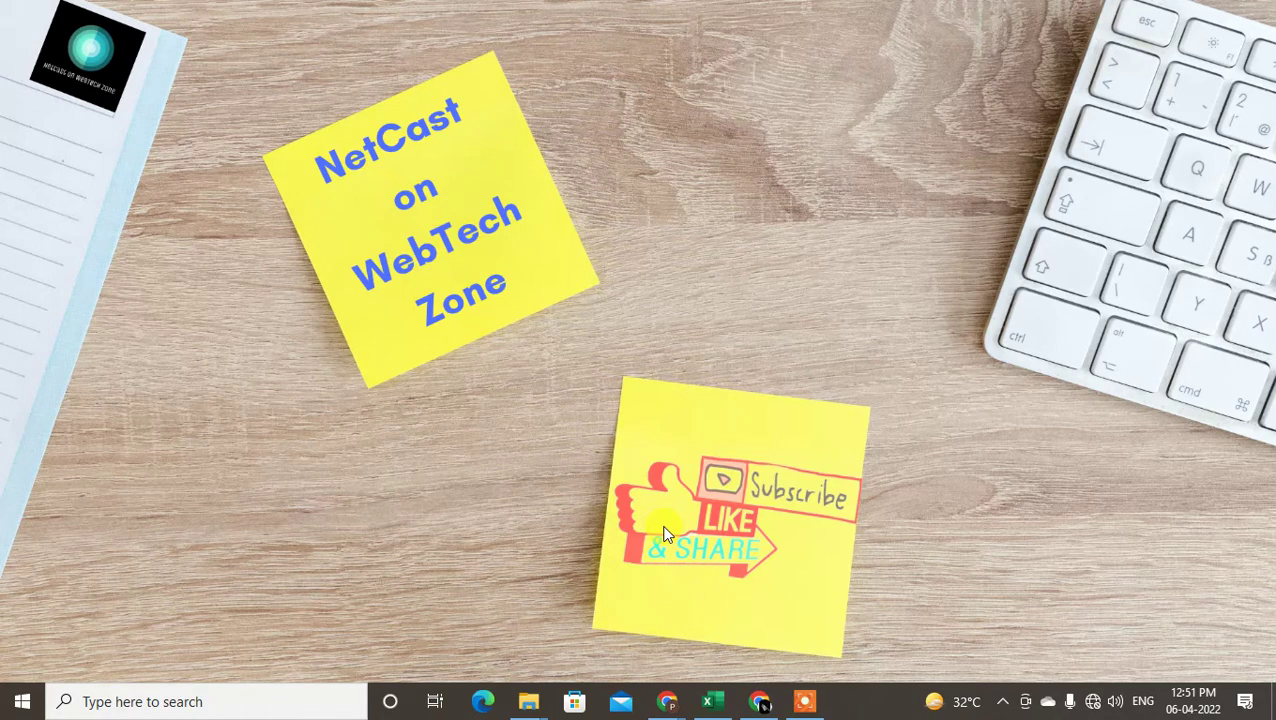
# Bring up the full-screen phone mirror window from the Chrome taskbar icon.
pyautogui.click(667, 701)
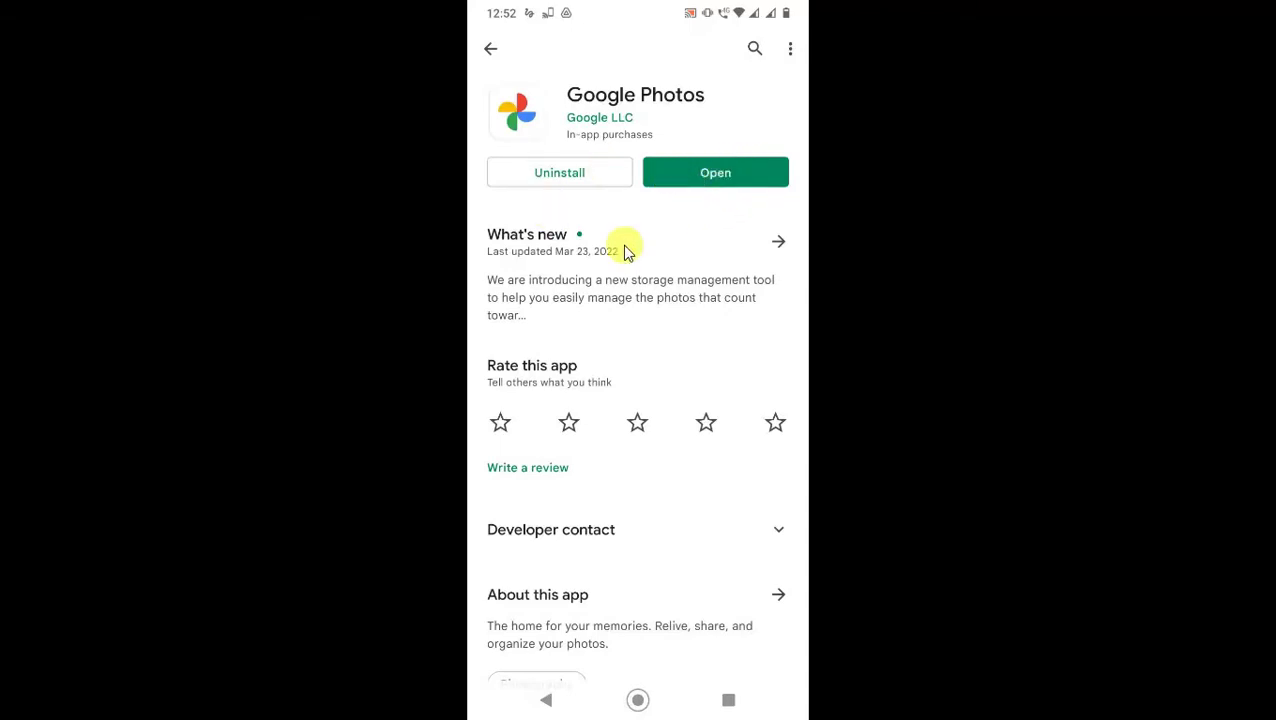
# Launch Google Photos from its Google Play Store listing.
pyautogui.click(730, 176)
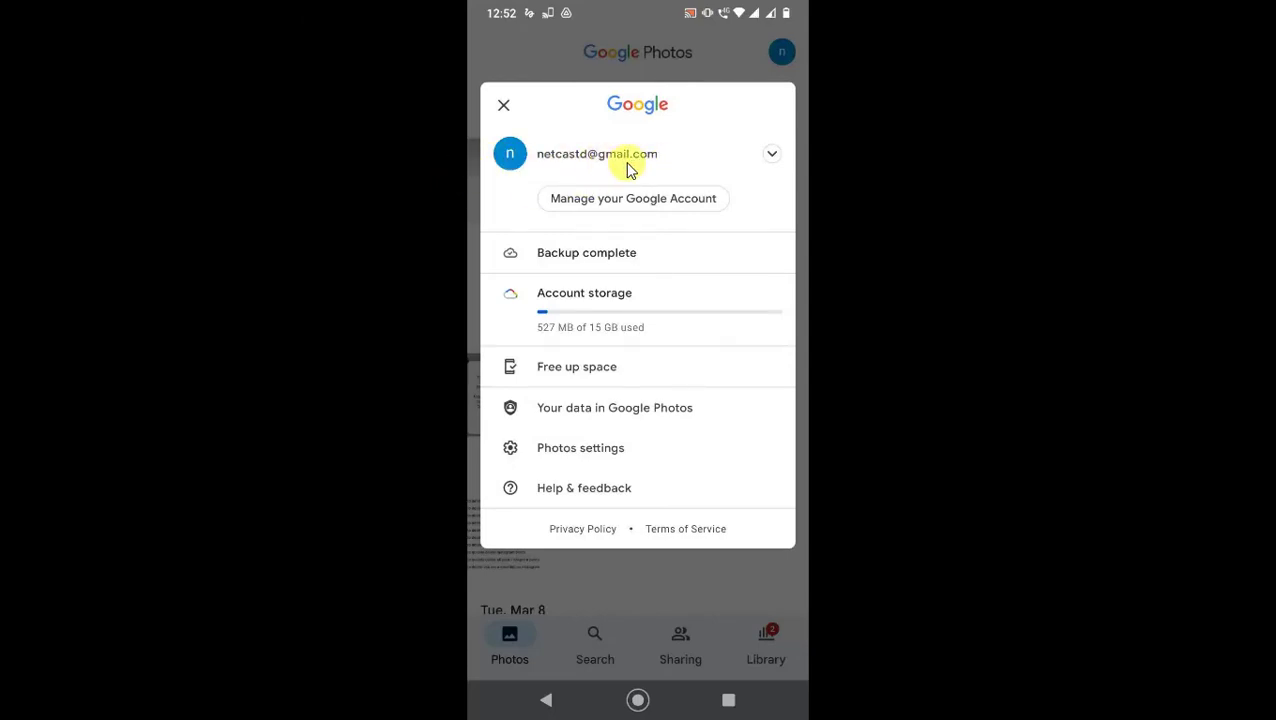
# Expand the extra options for the signed-in Google account in the account panel.
pyautogui.click(780, 154)
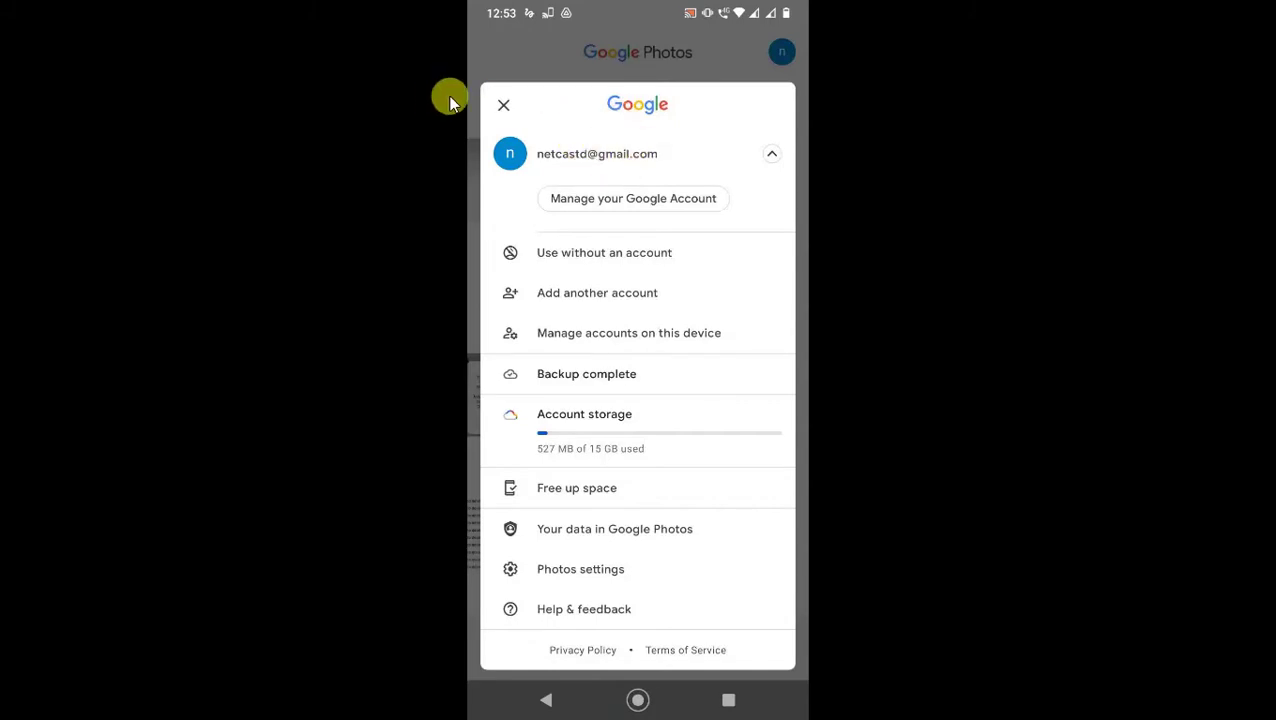
# Close the account menu and look through the Library albums page.
pyautogui.click(503, 105)
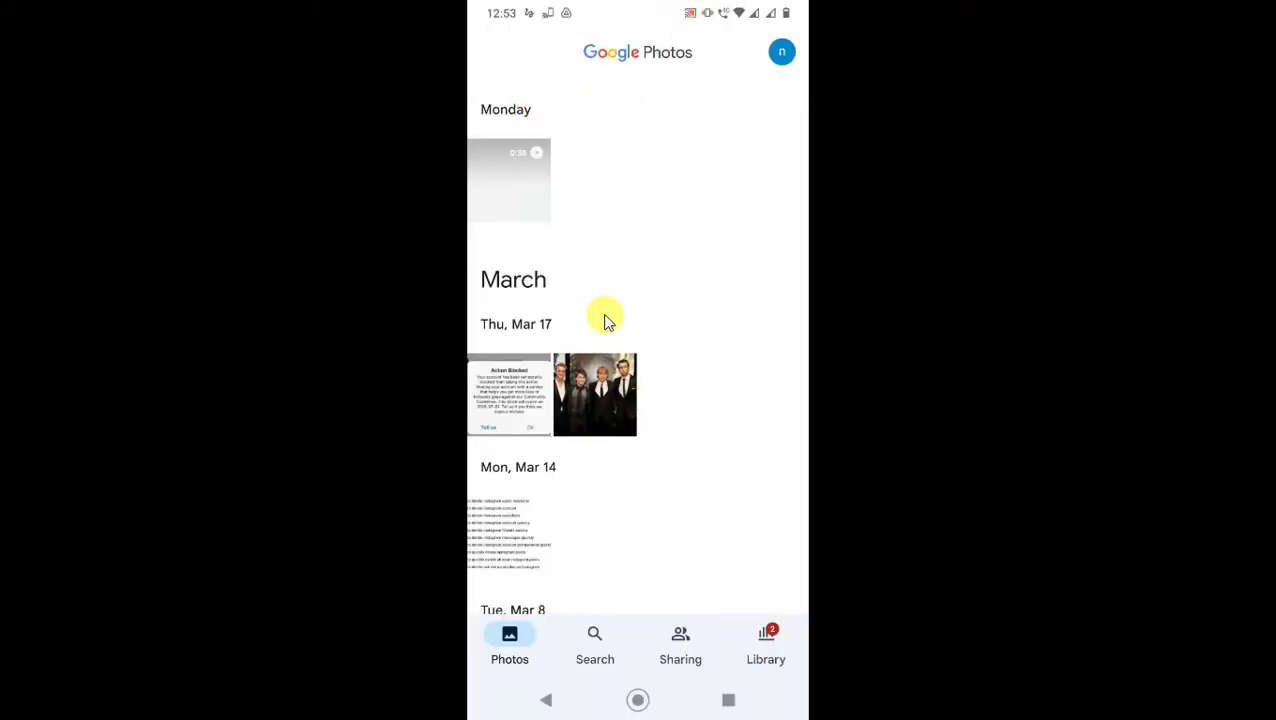
pyautogui.scroll(-10, 605, 320)
pyautogui.scroll(15, 607, 322)
pyautogui.click(750, 626)
pyautogui.scroll(-2, 582, 495)
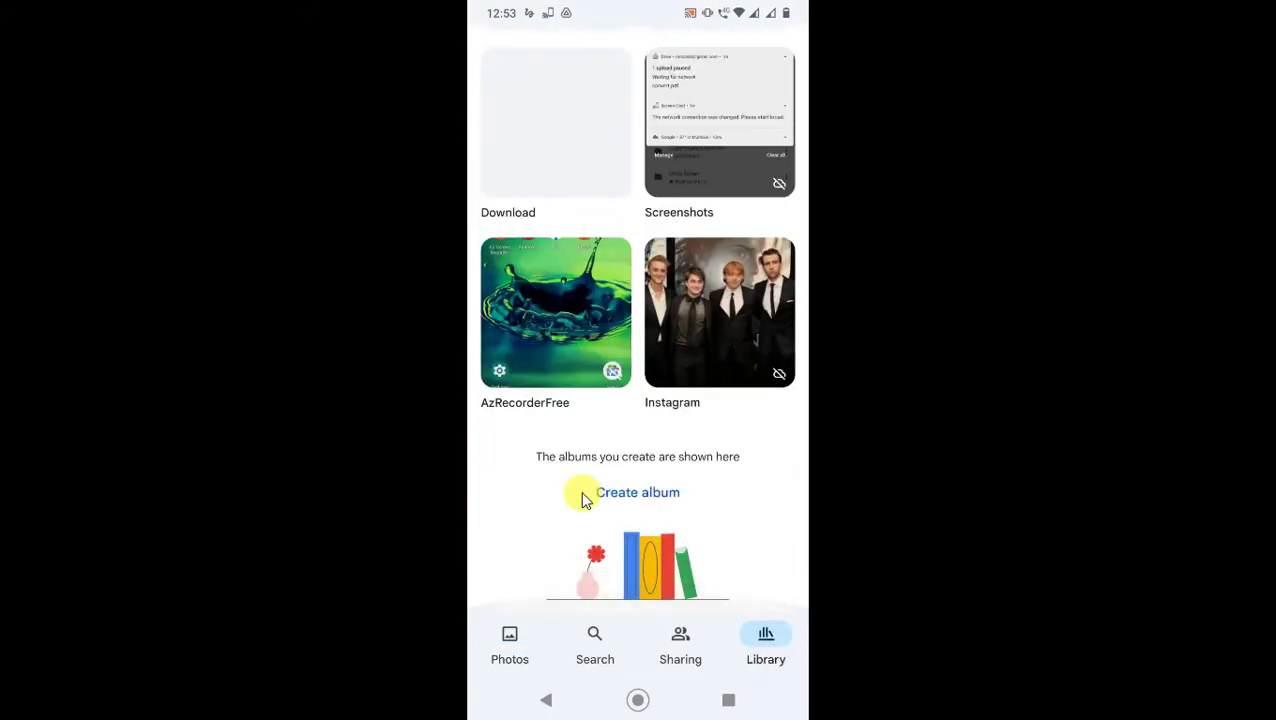
pyautogui.scroll(2, 600, 488)
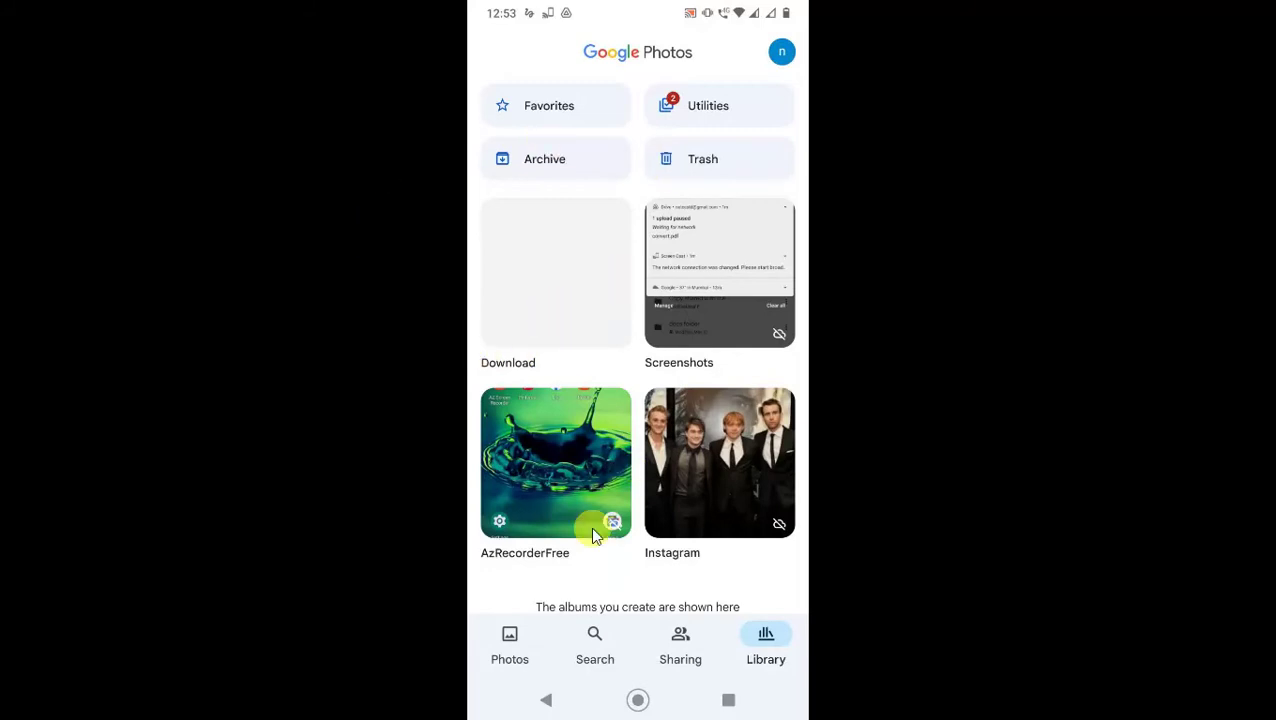
# Scroll through the photo timeline, then switch to the Sharing page.
pyautogui.click(518, 648)
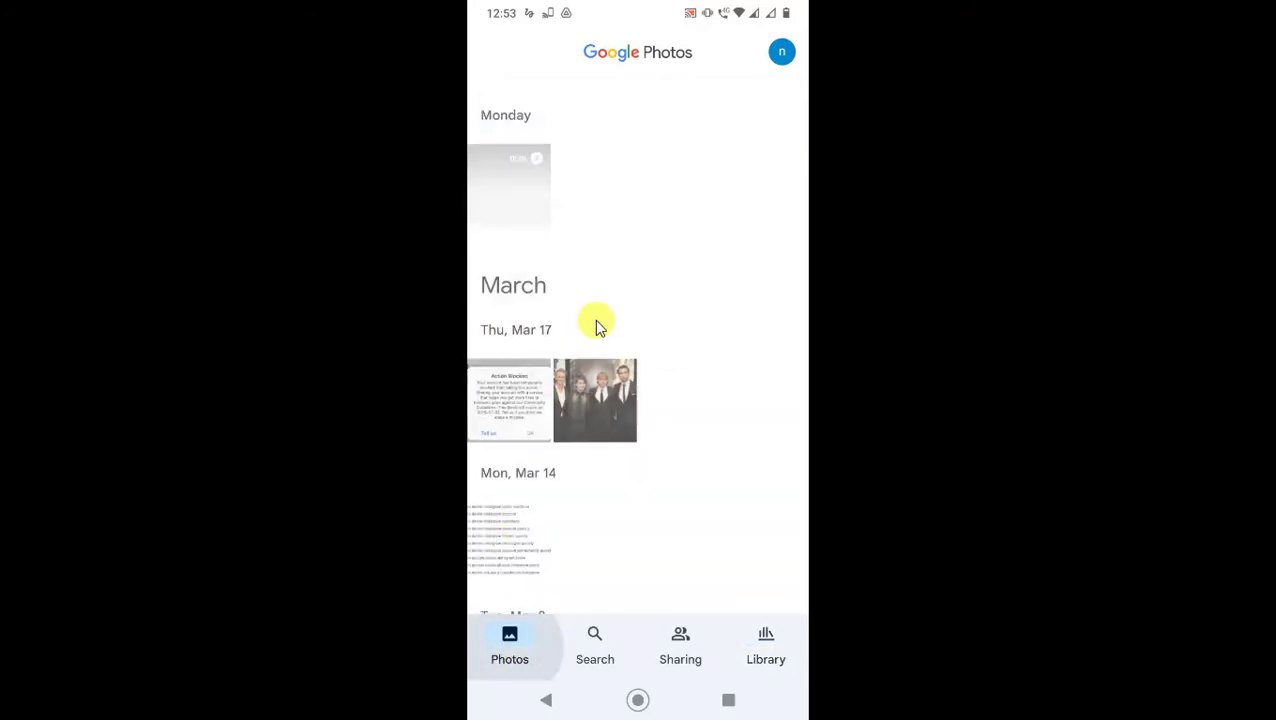
pyautogui.scroll(-10, 597, 325)
pyautogui.scroll(-15, 615, 300)
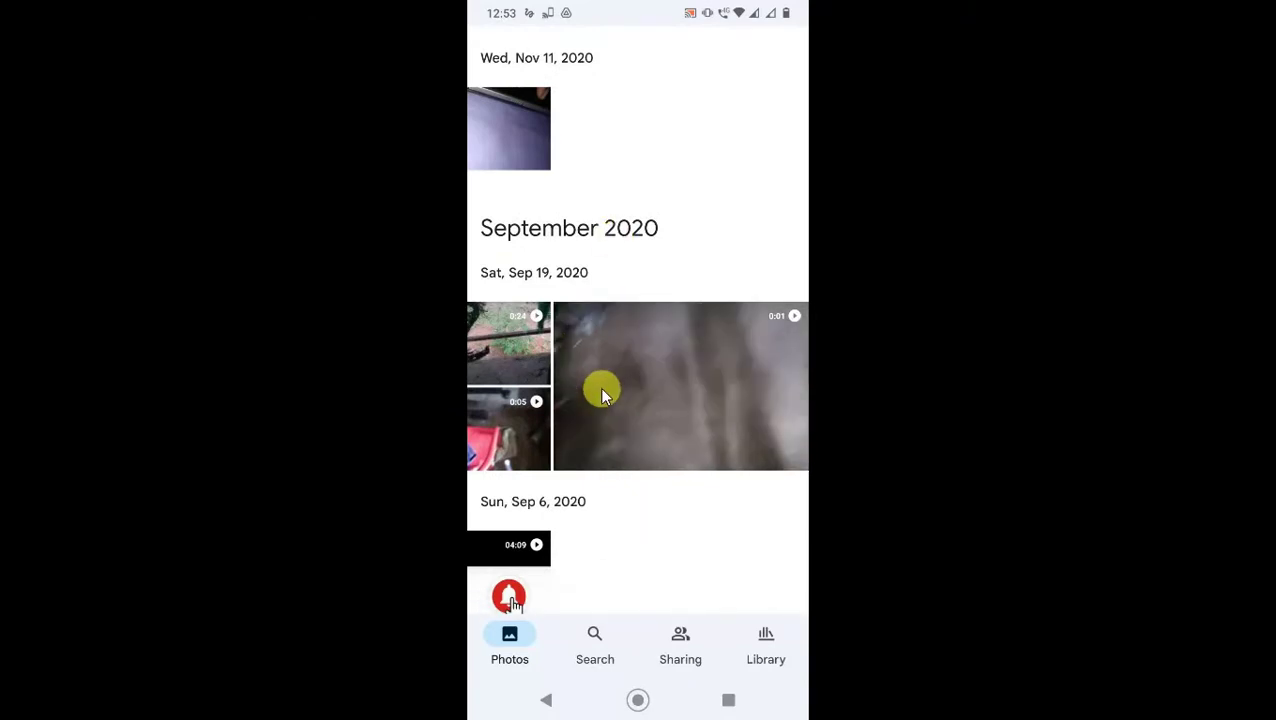
pyautogui.scroll(5, 601, 387)
pyautogui.scroll(10, 601, 385)
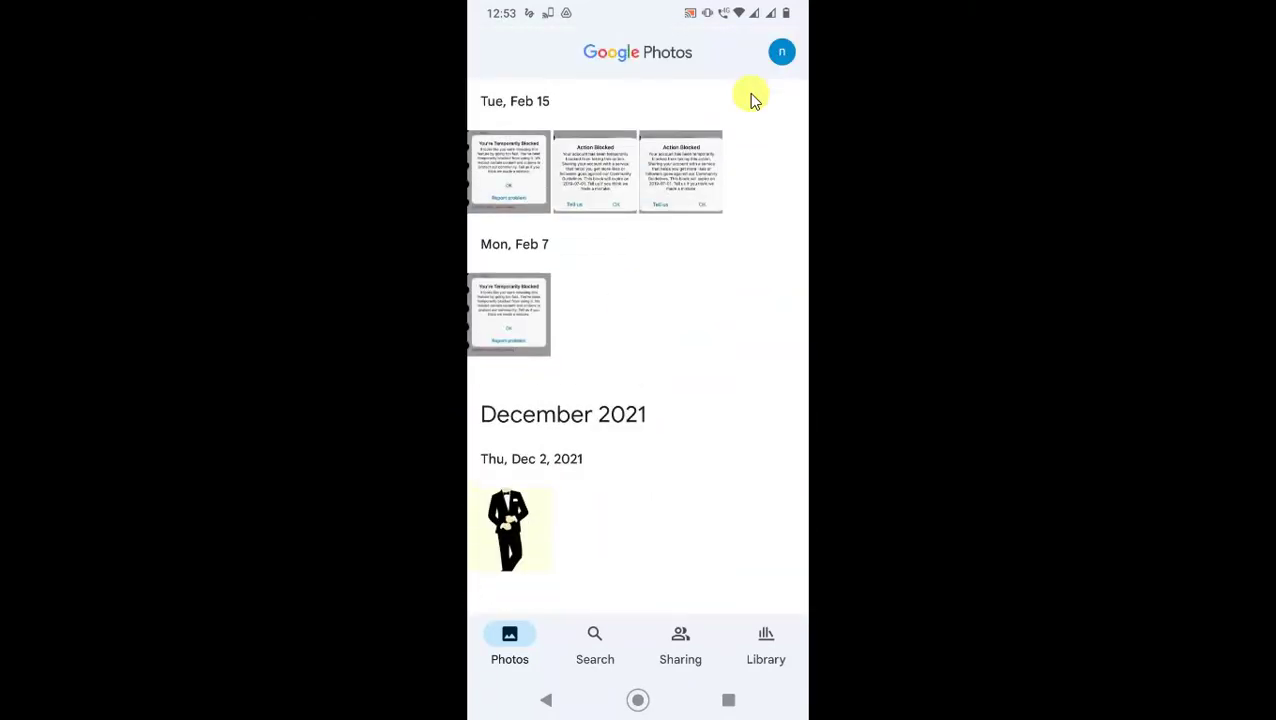
pyautogui.scroll(6, 637, 286)
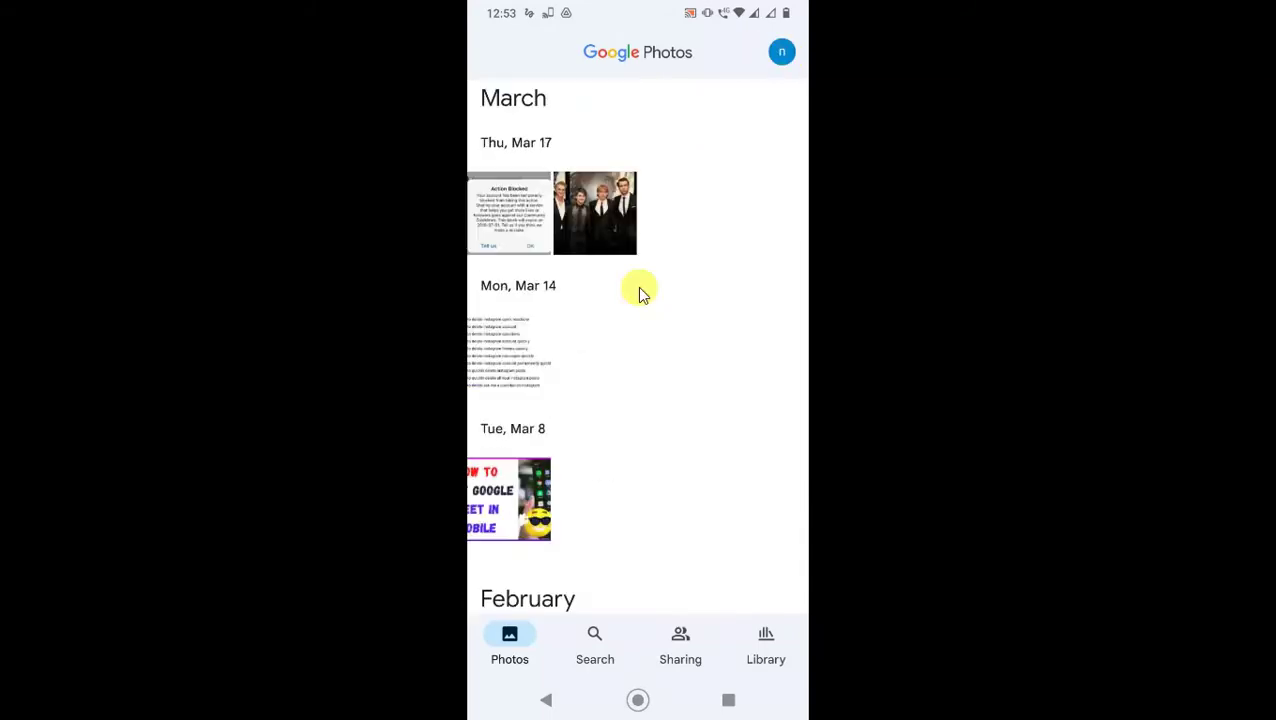
pyautogui.click(680, 648)
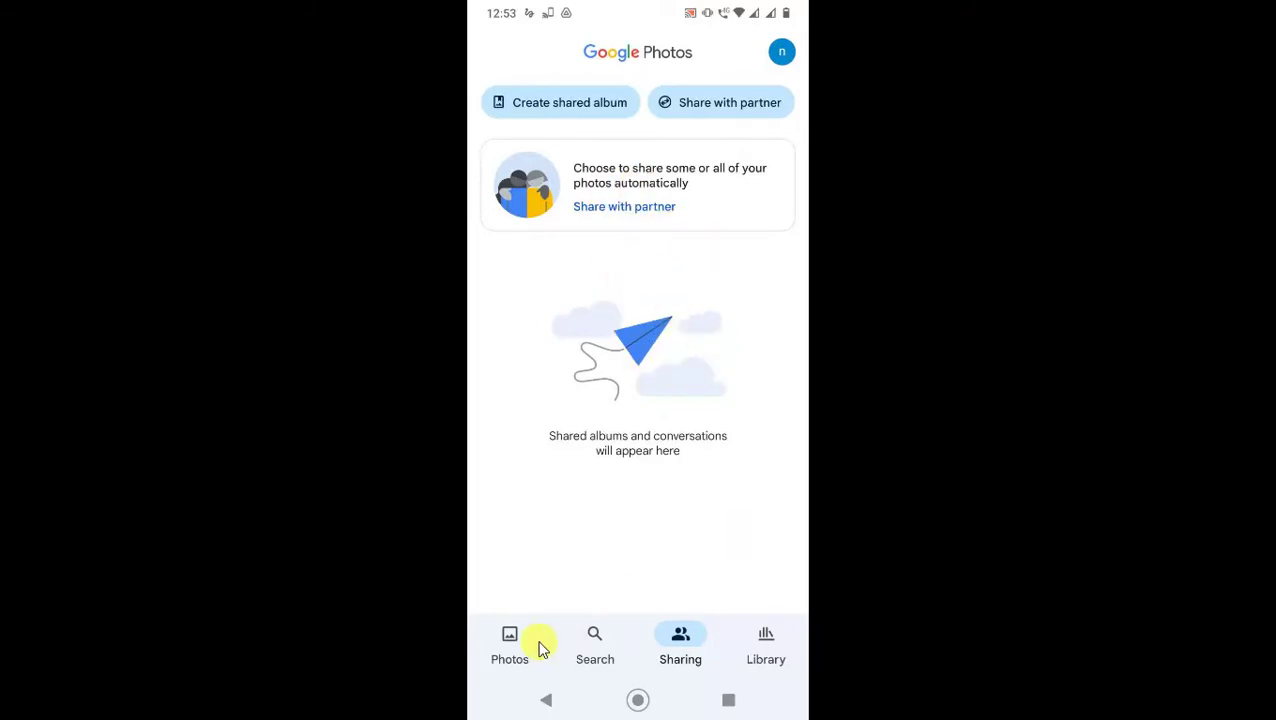
# In Photos settings, cycle Back up & sync off and back on so backup is enabled.
pyautogui.click(783, 53)
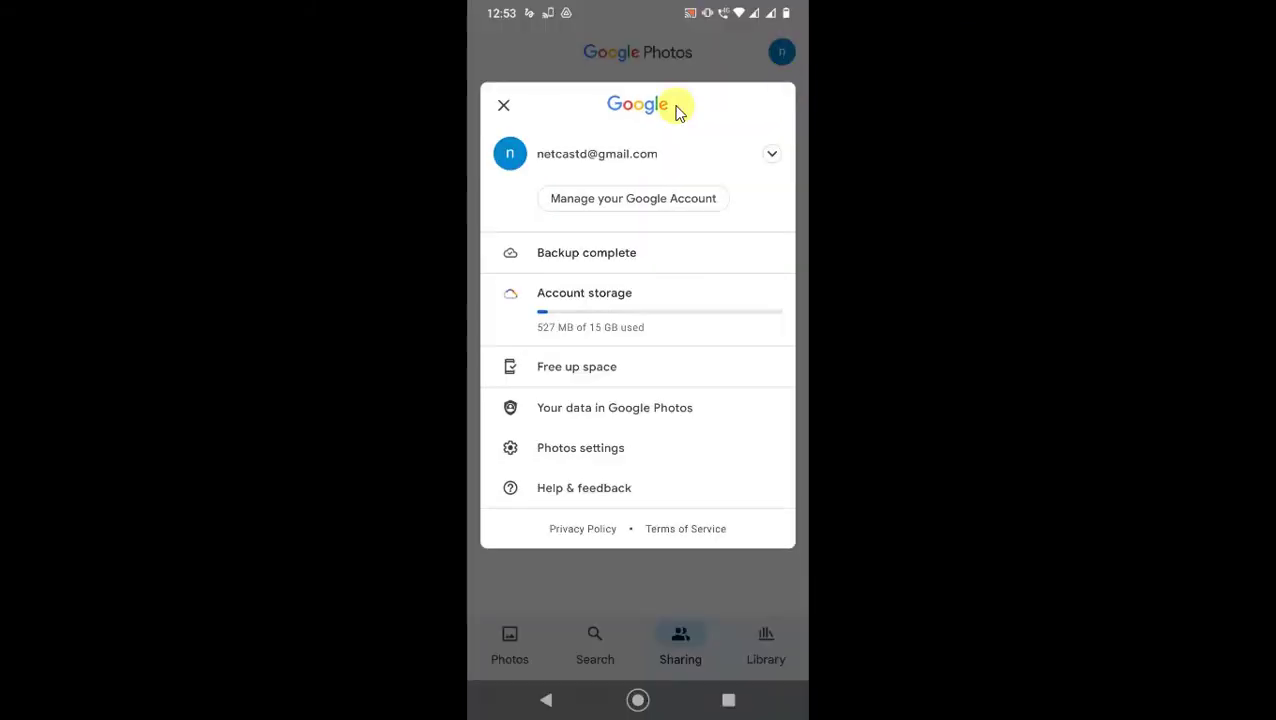
pyautogui.click(573, 460)
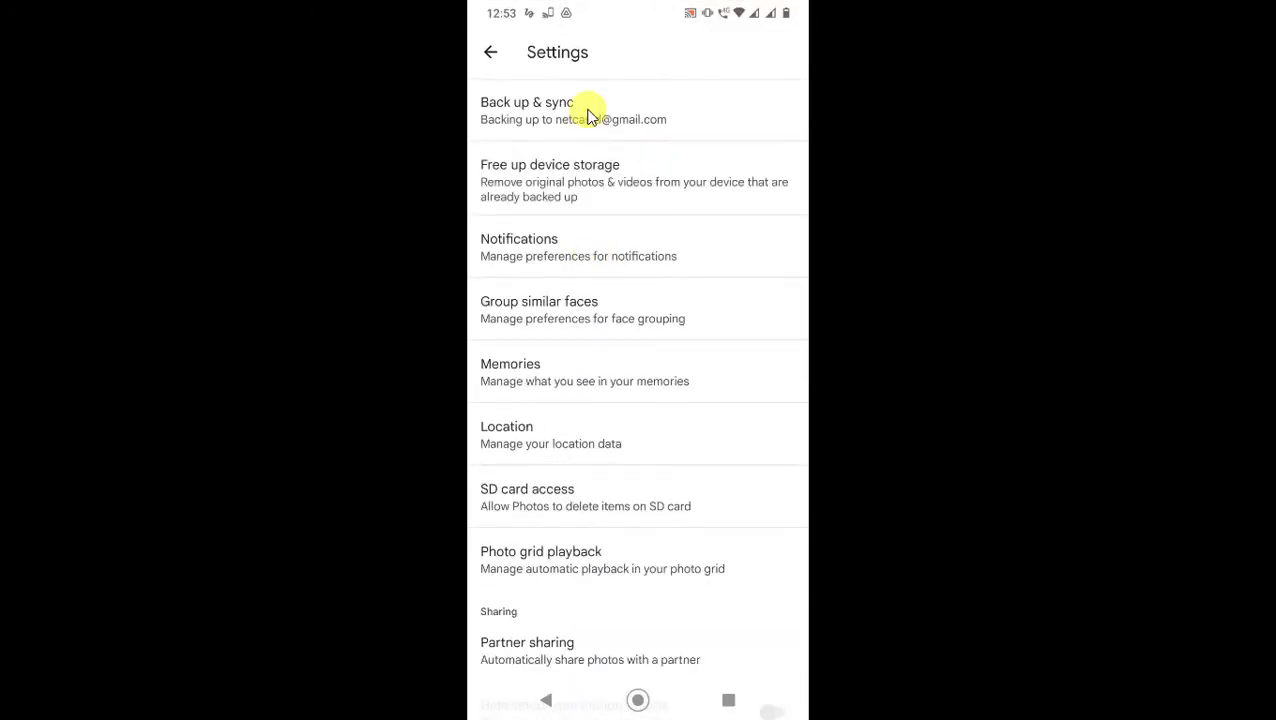
pyautogui.click(678, 122)
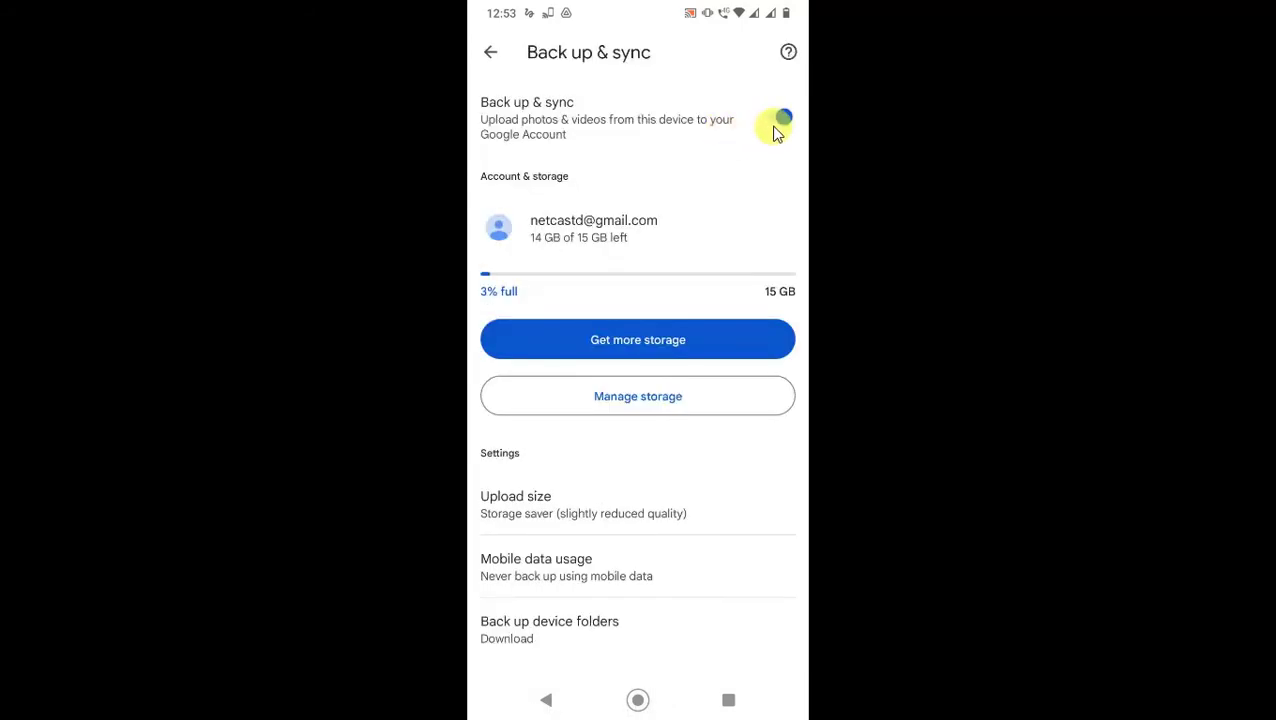
pyautogui.click(778, 126)
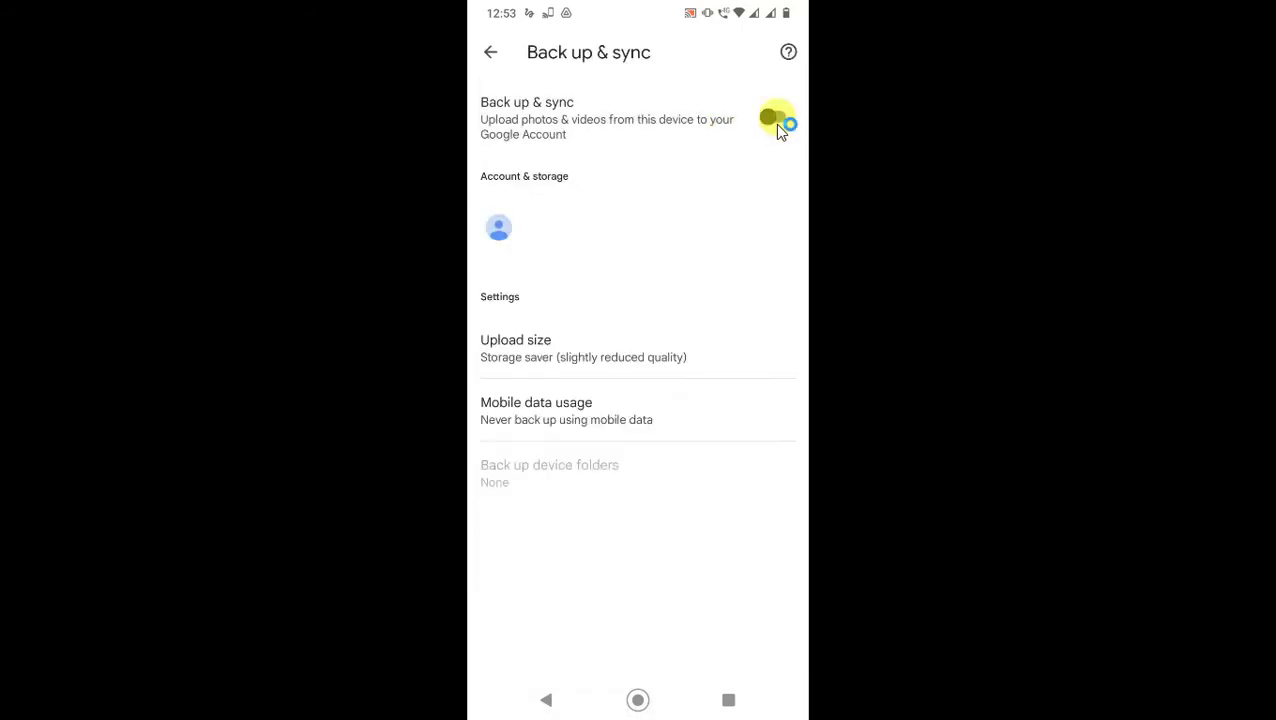
pyautogui.click(777, 124)
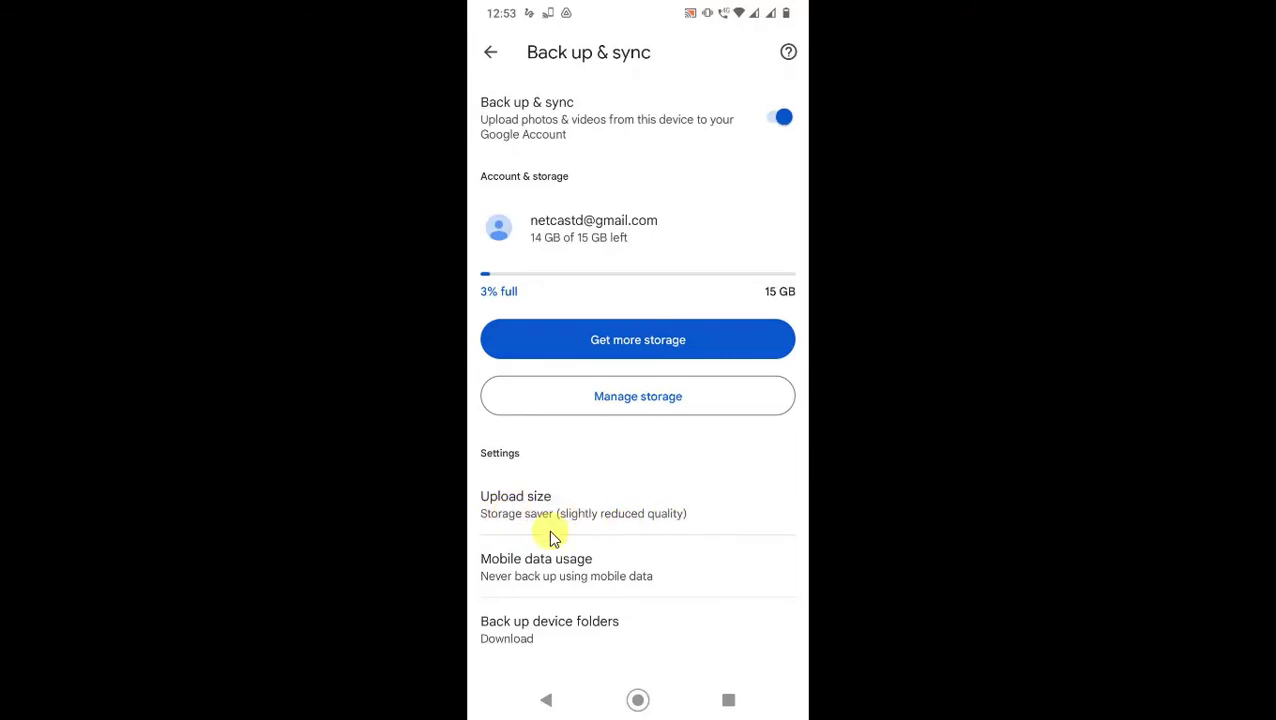
# View the upload size choices, leaving Storage saver selected.
pyautogui.click(573, 526)
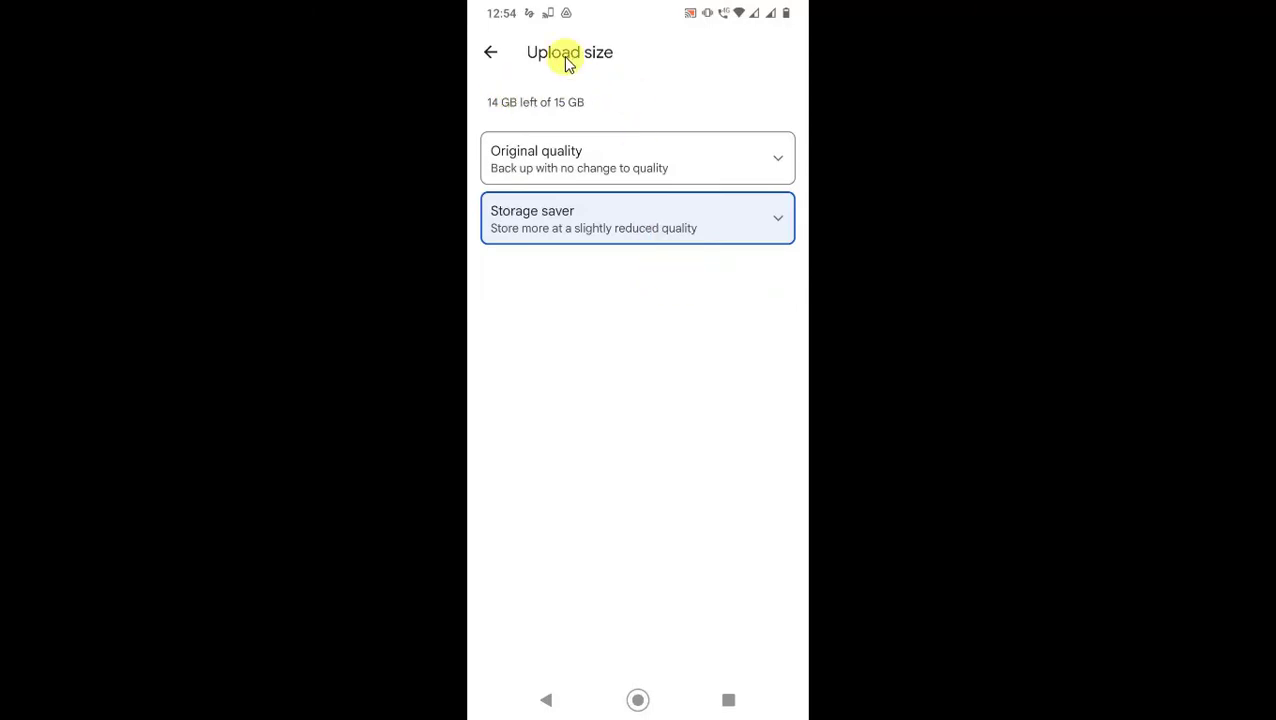
pyautogui.press('Escape')
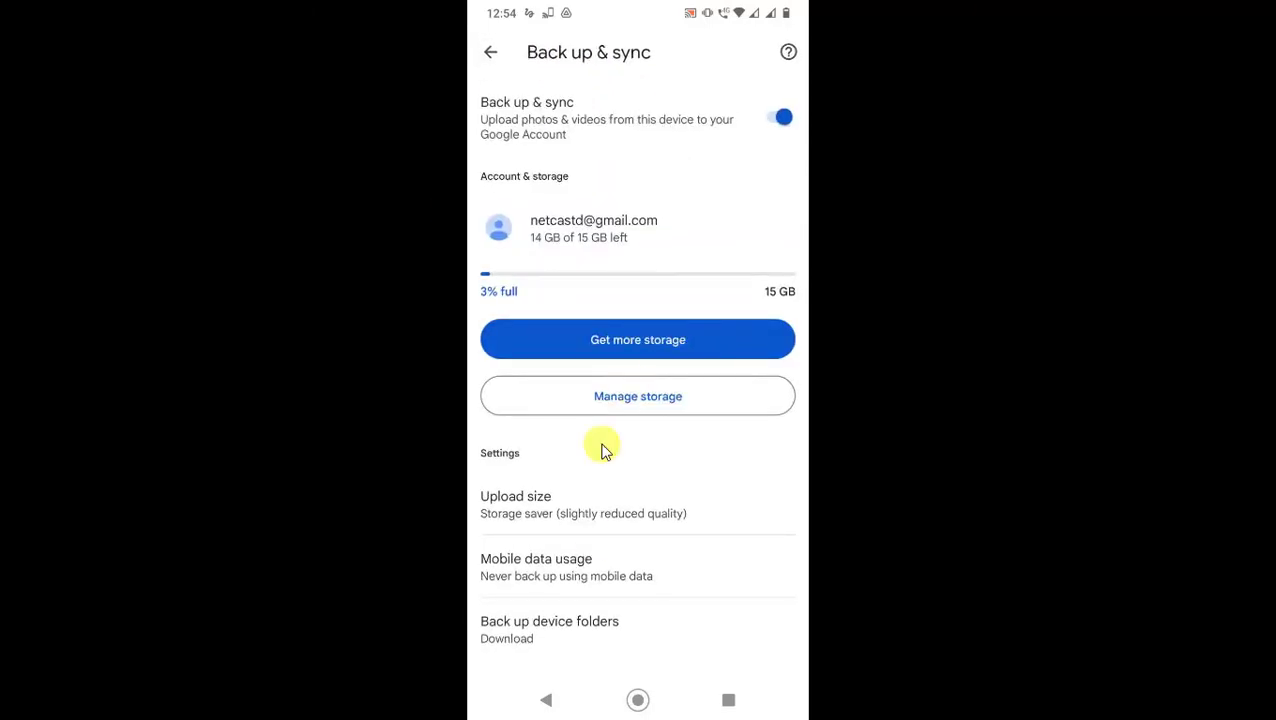
# Check that mobile data usage for backup is set to No data.
pyautogui.click(565, 581)
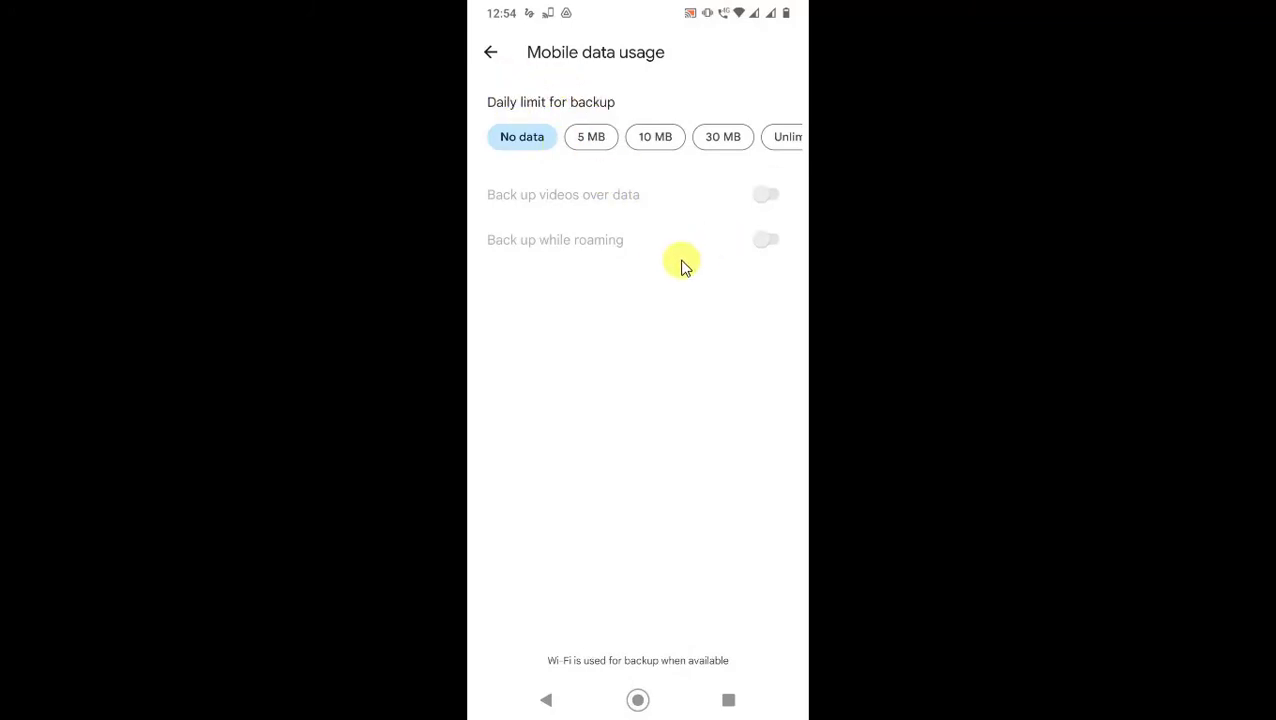
pyautogui.rightClick(715, 372)
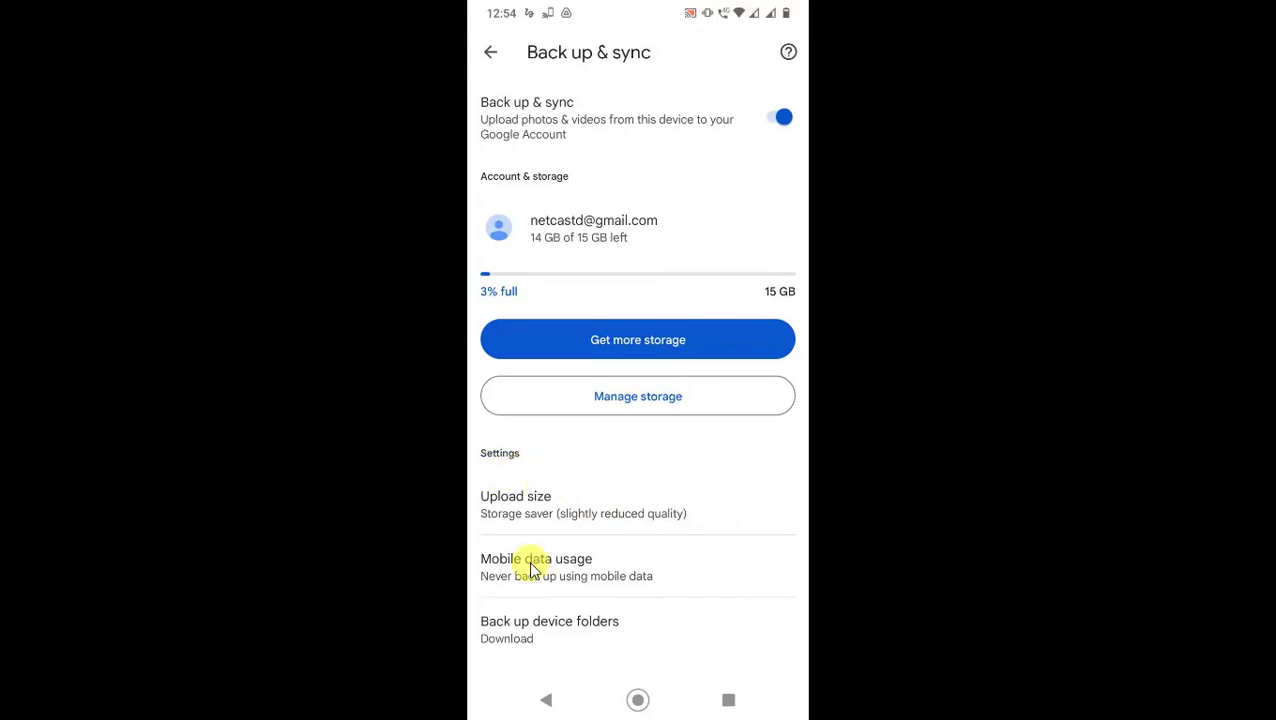
pyautogui.click(570, 545)
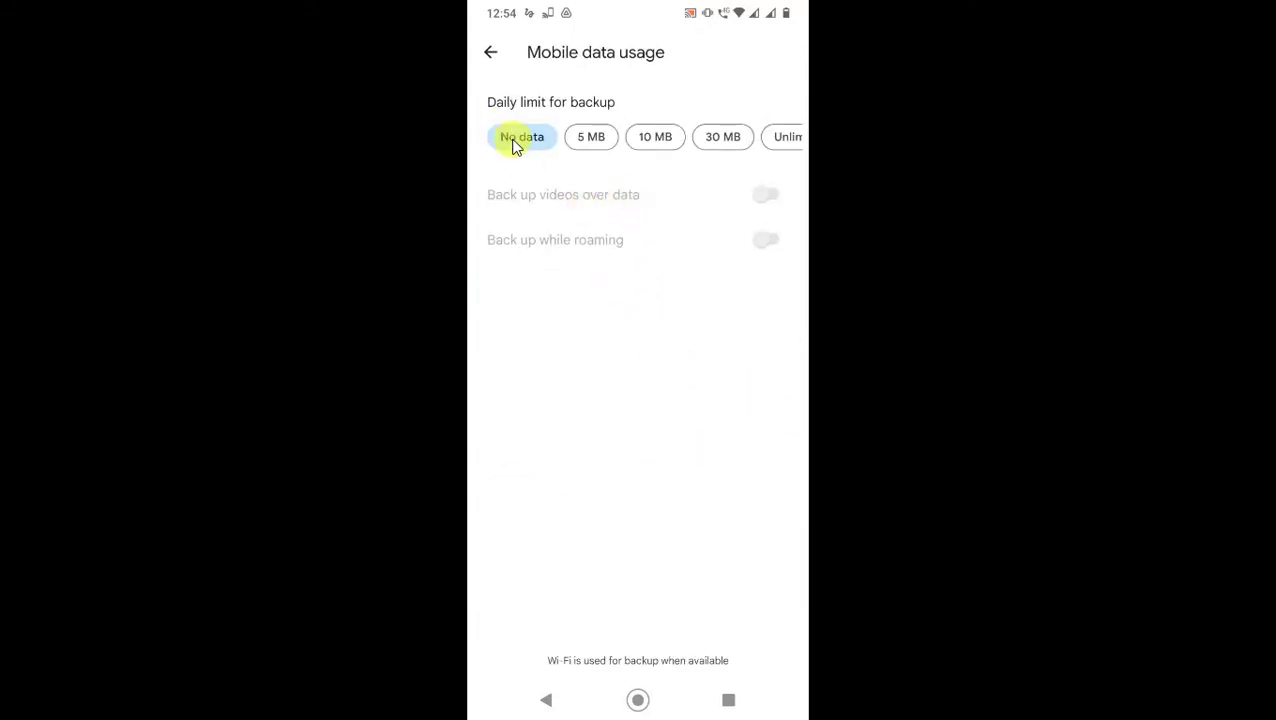
pyautogui.rightClick(861, 448)
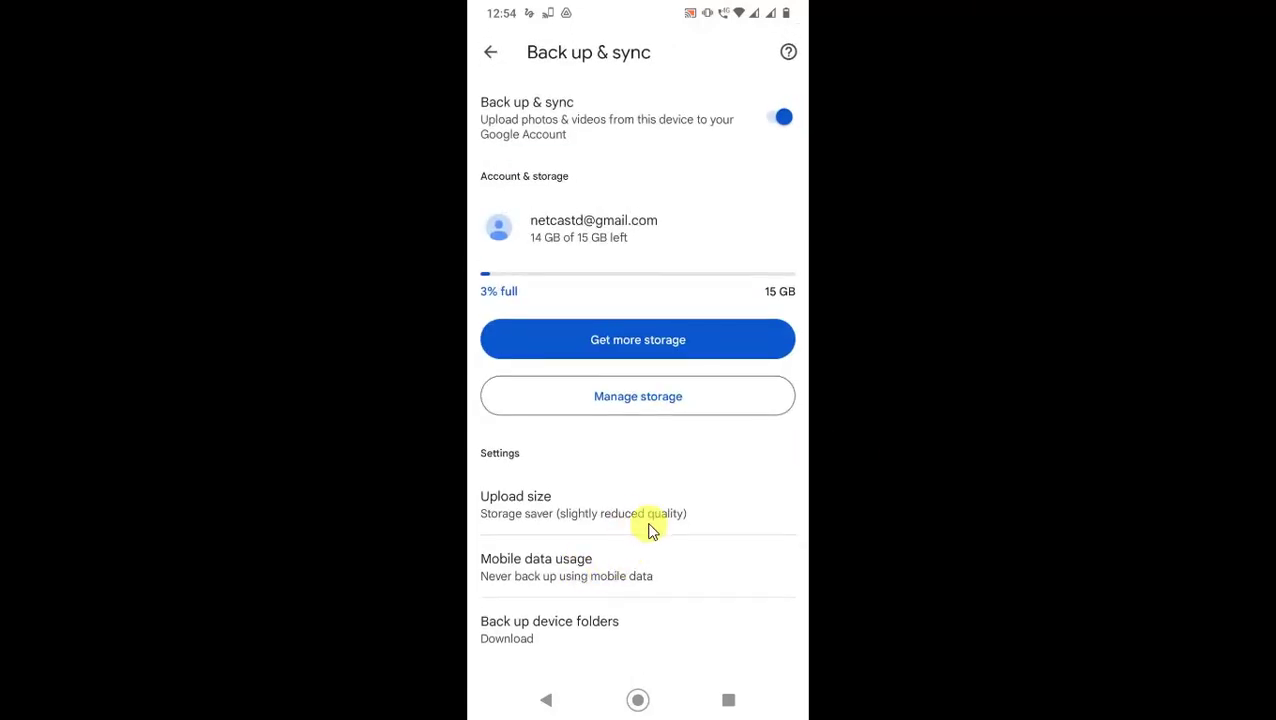
# Toggle the Back up & sync switch, then back out of settings to the Sharing page.
pyautogui.click(784, 118)
pyautogui.rightClick(684, 211)
pyautogui.rightClick(607, 296)
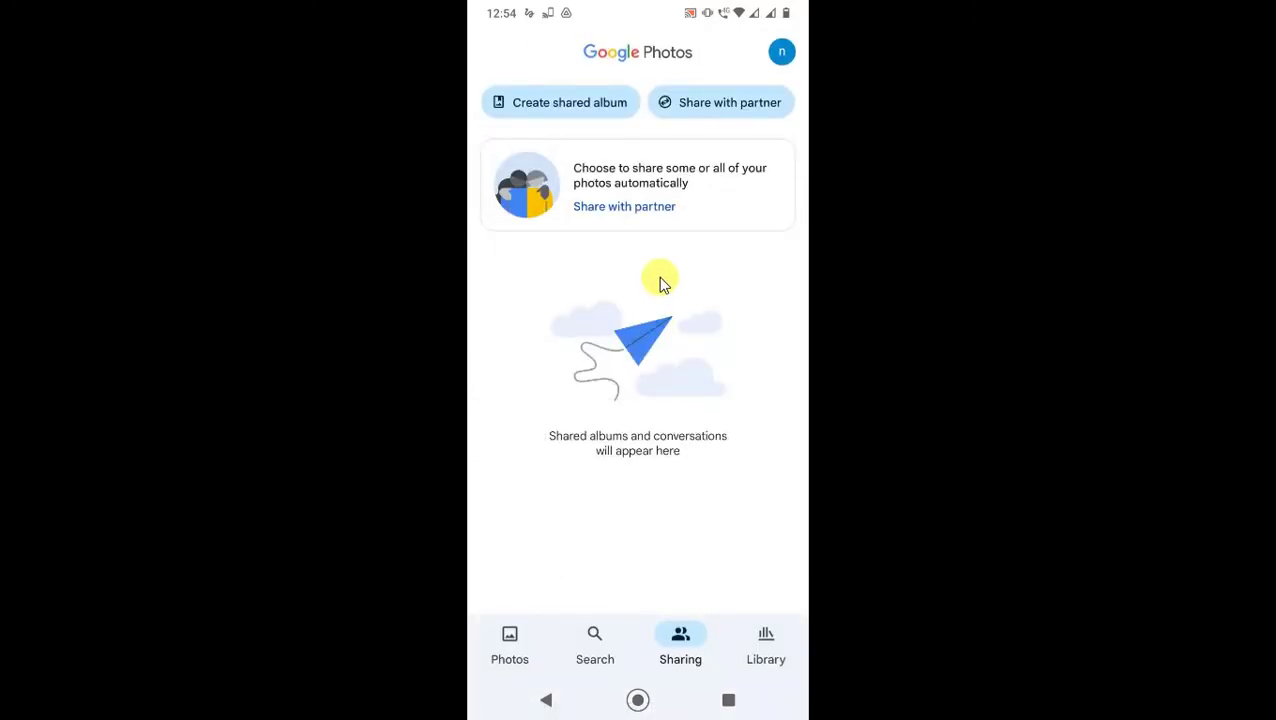
# Turn on Back up & sync for the Screenshots folder from the Library.
pyautogui.click(760, 655)
pyautogui.moveTo(612, 360); pyautogui.dragTo(613, 182)
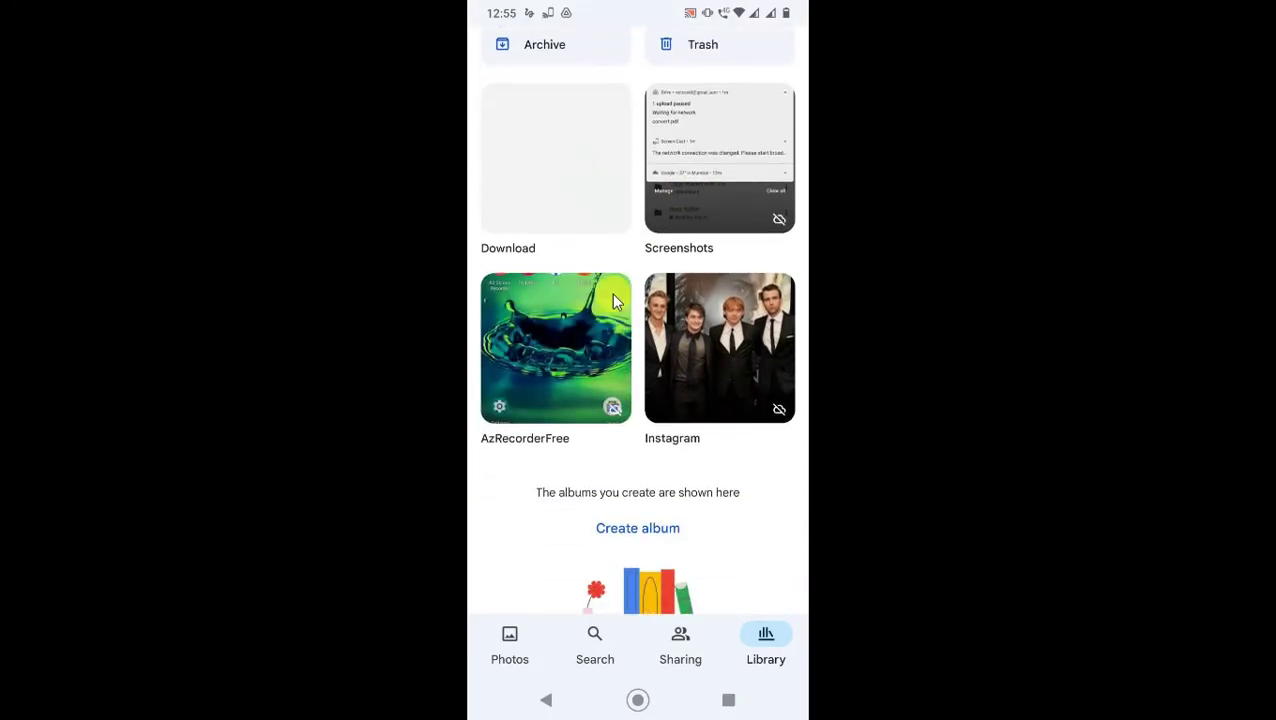
pyautogui.moveTo(614, 300); pyautogui.dragTo(580, 287)
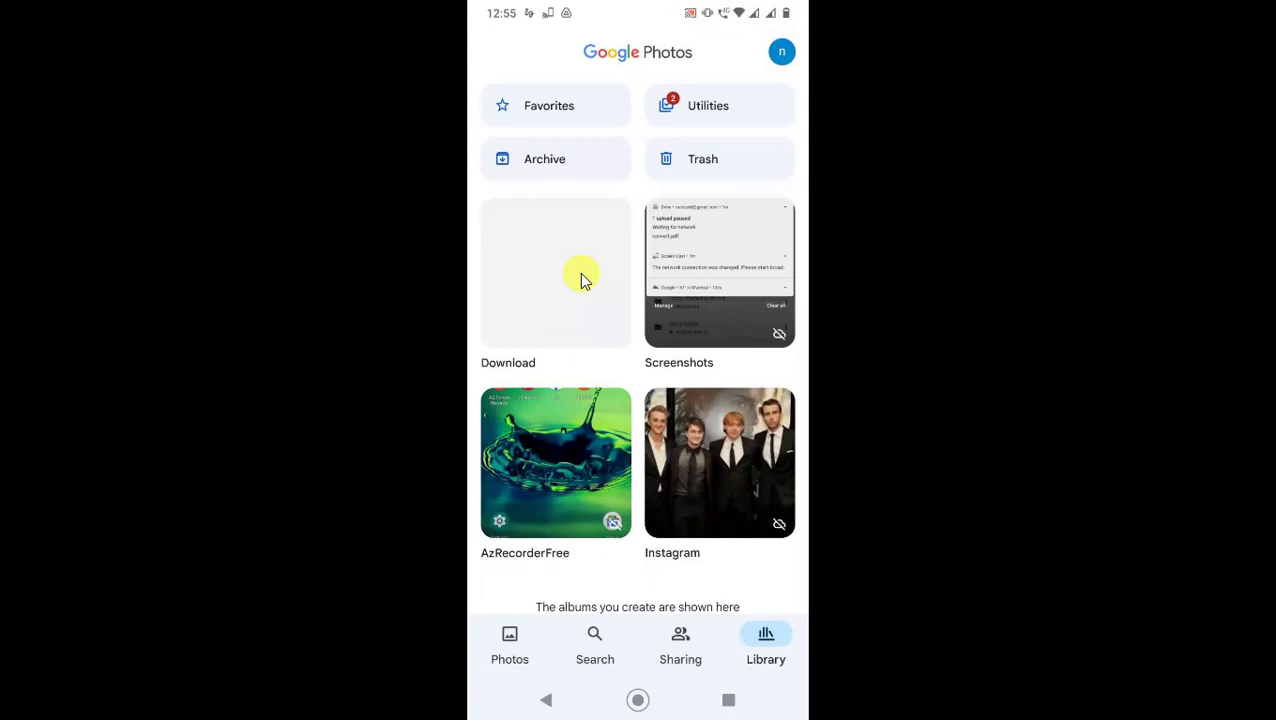
pyautogui.scroll(-1, 683, 455)
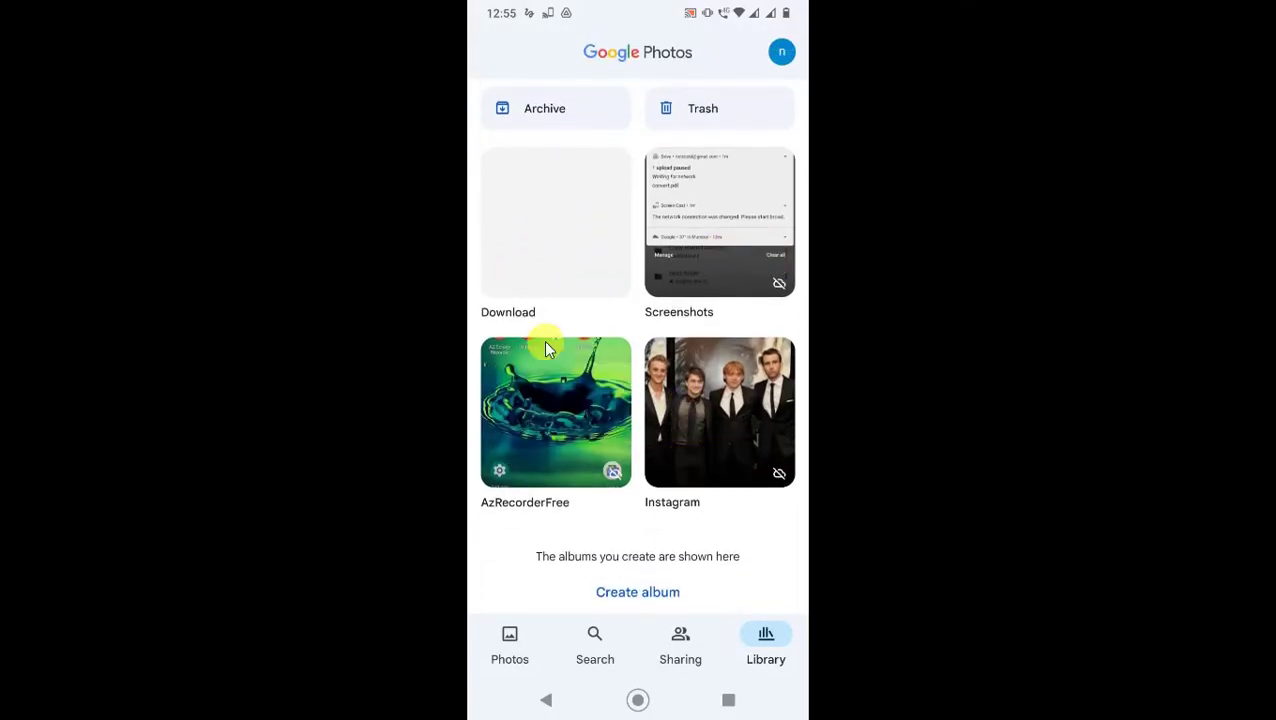
pyautogui.click(699, 254)
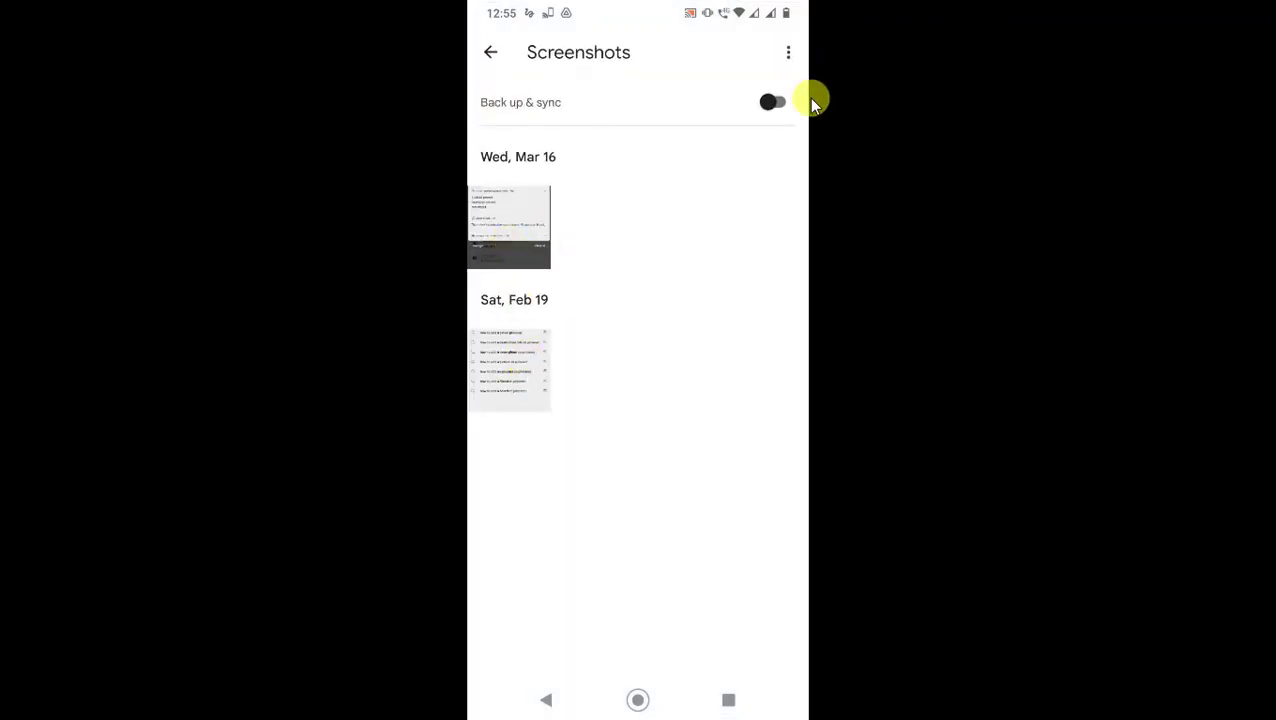
pyautogui.click(771, 105)
# Return to the photo timeline and leave Google Photos for the home screen.
pyautogui.rightClick(503, 229)
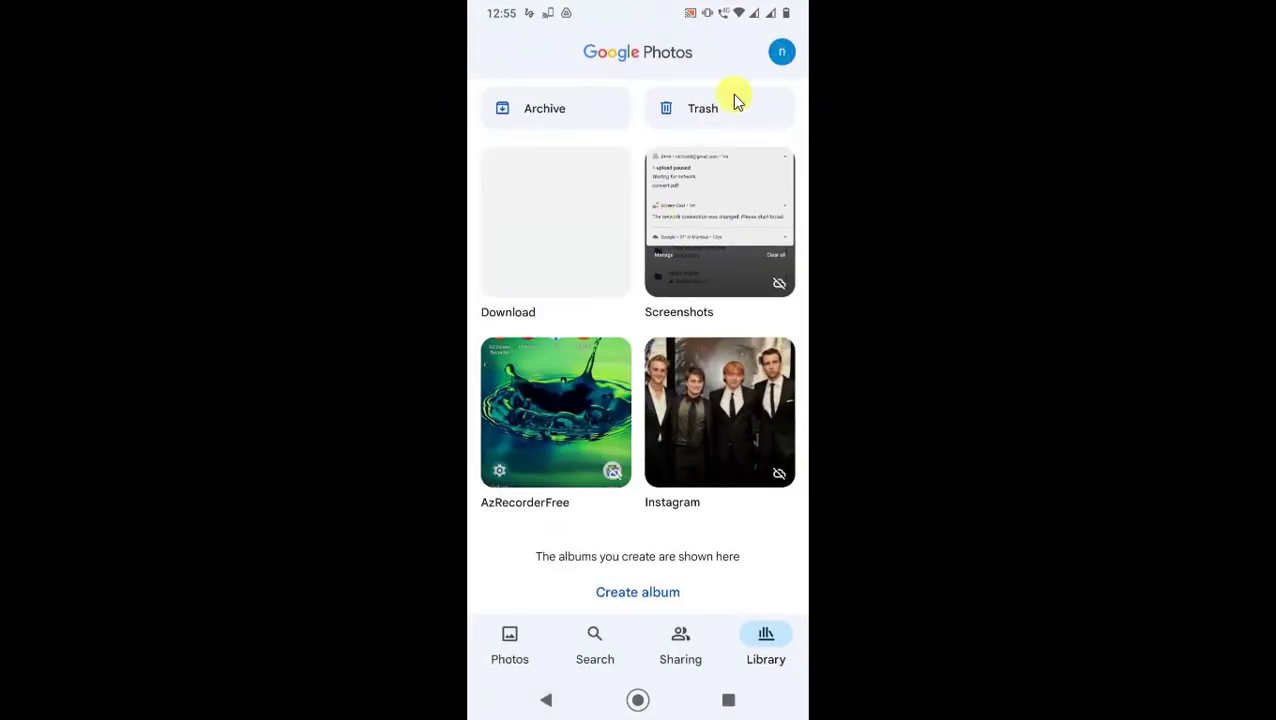
pyautogui.scroll(-2, 658, 256)
pyautogui.rightClick(660, 258)
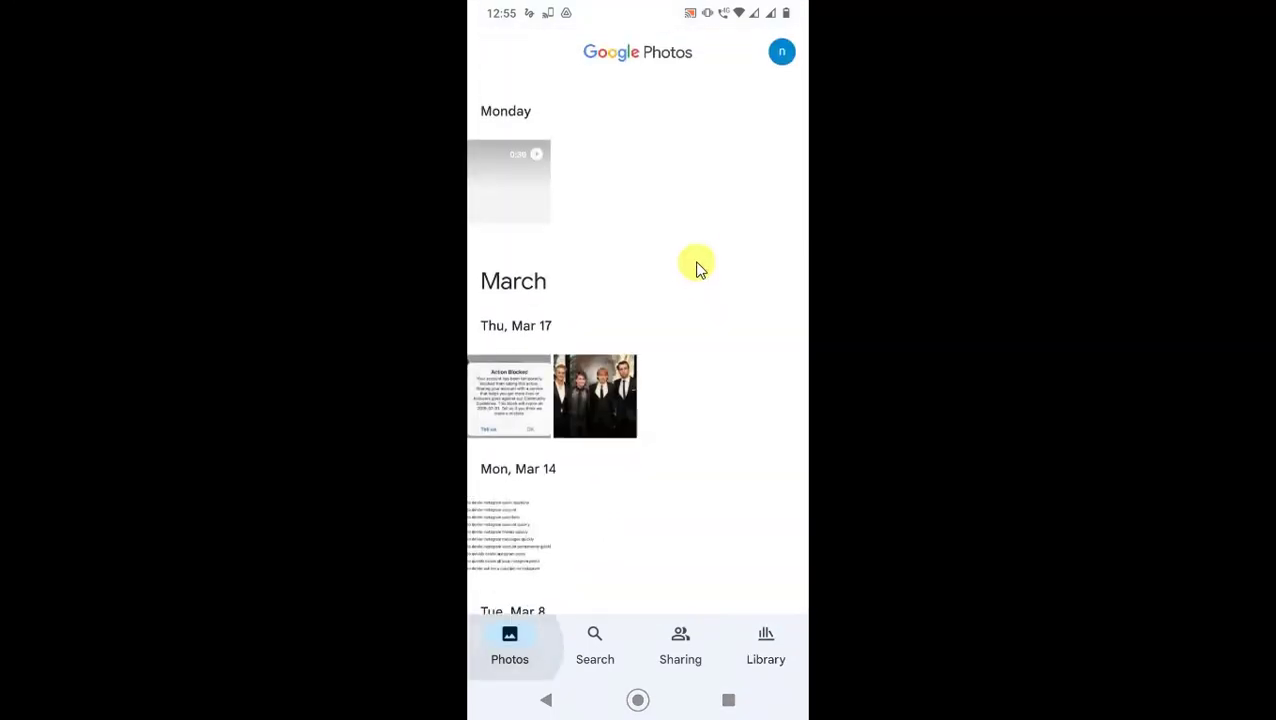
pyautogui.middleClick(699, 246)
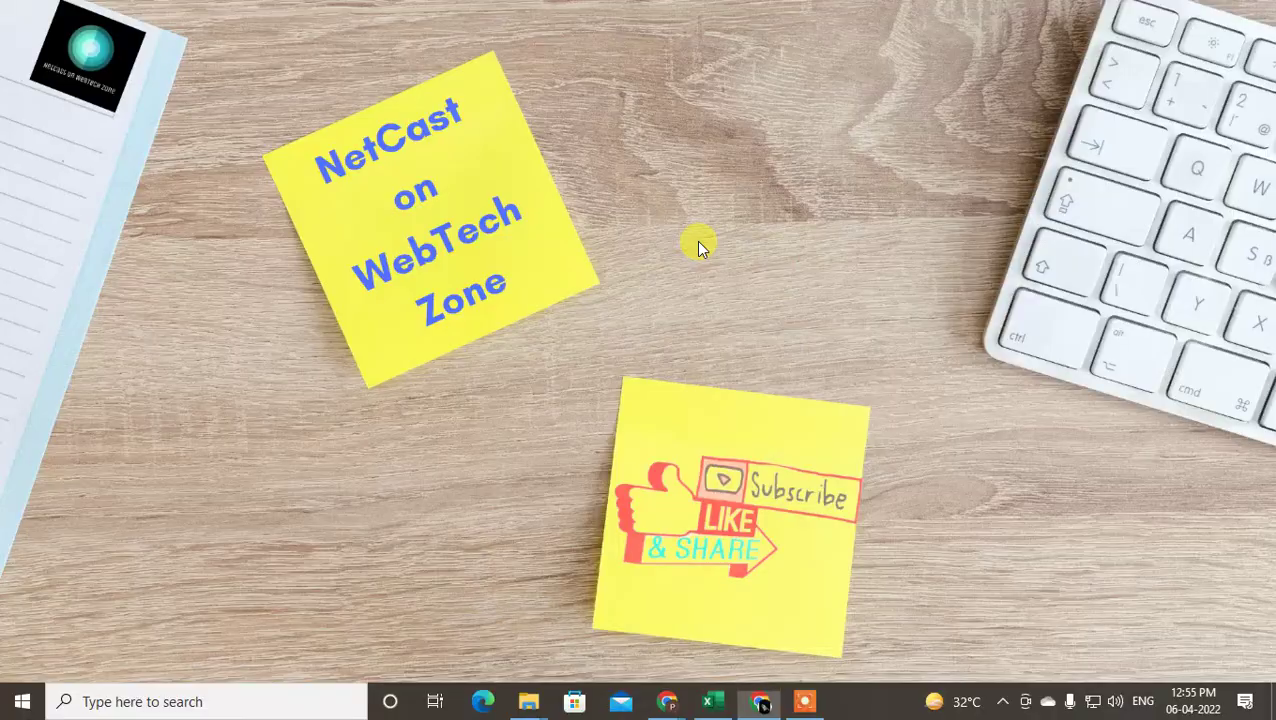